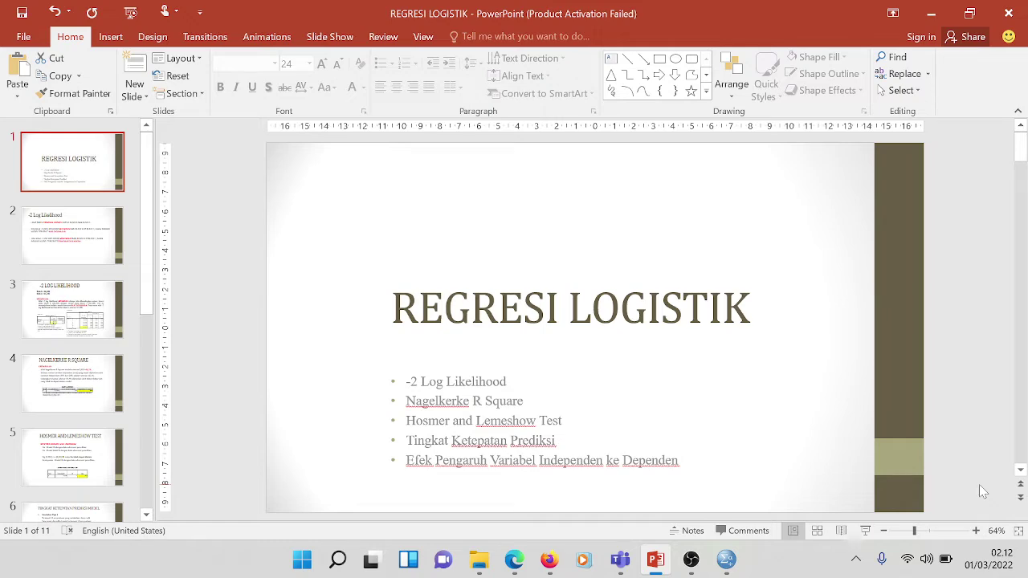
Place the REGRESI LOGISTIK presentation beside the module PDF in Edge and read the chapter through the Prosedur Pengujian section
key("super+Right")
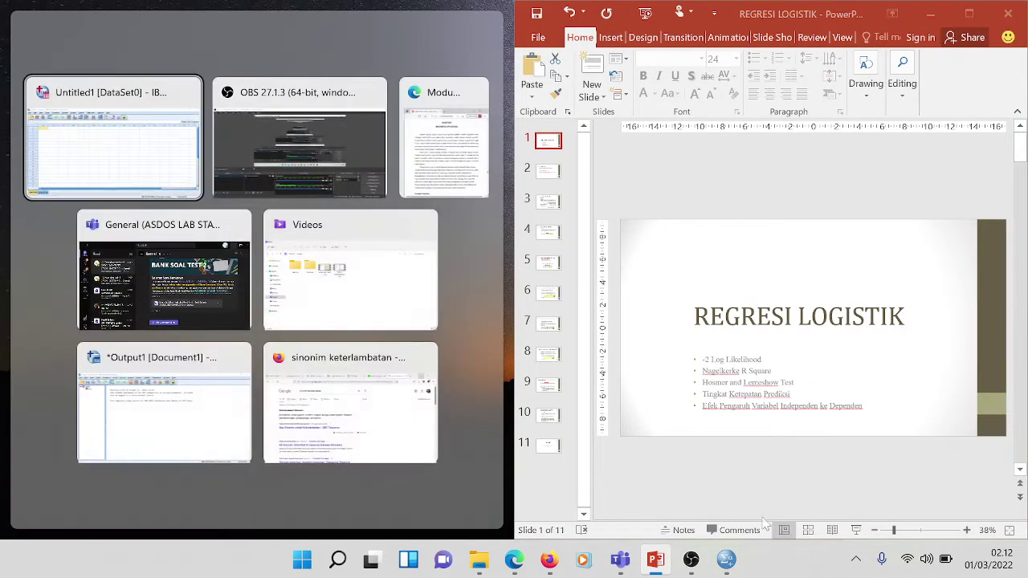
left_click(515, 560)
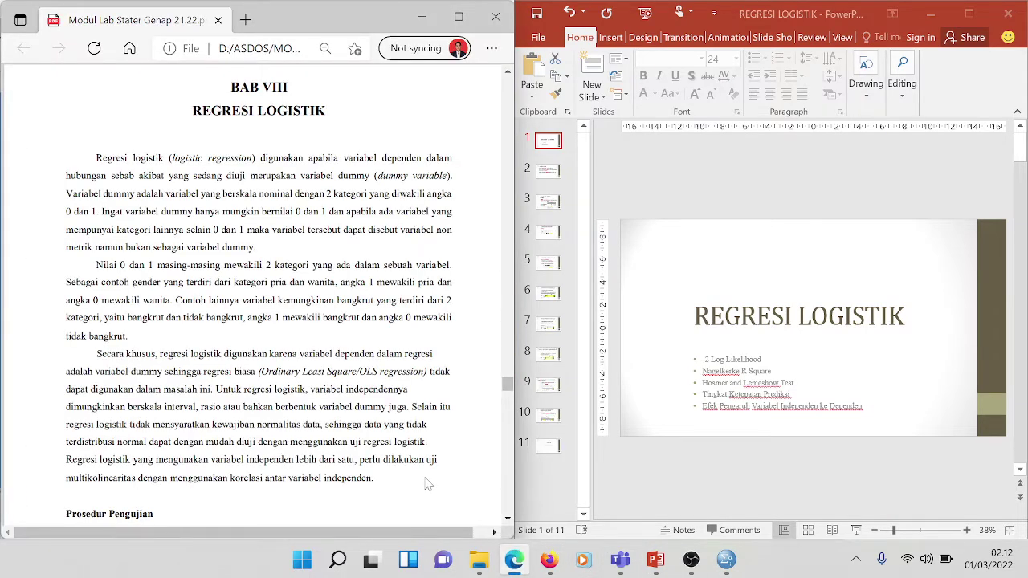
left_click(510, 522)
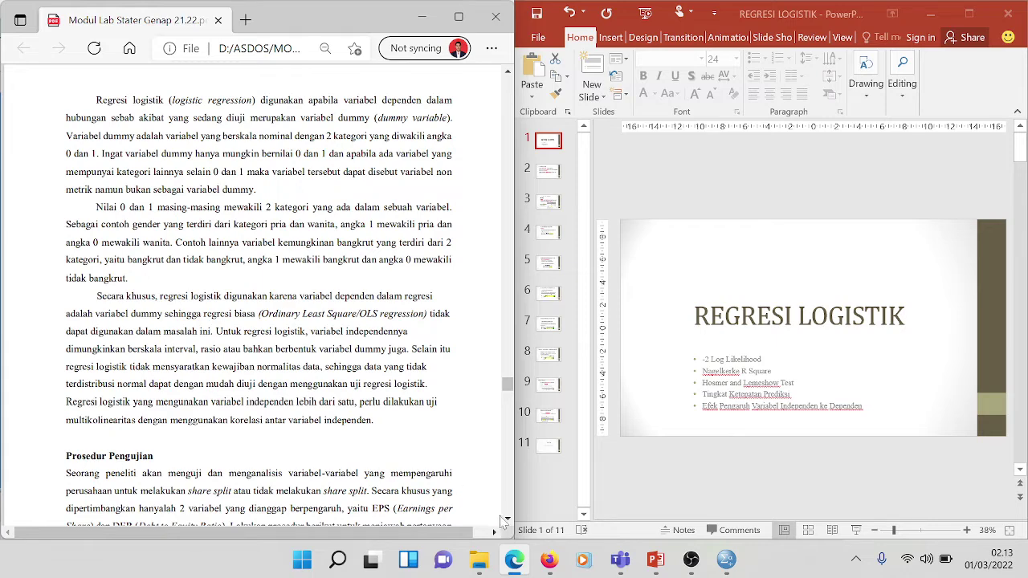
scroll(507, 520, "down", 5)
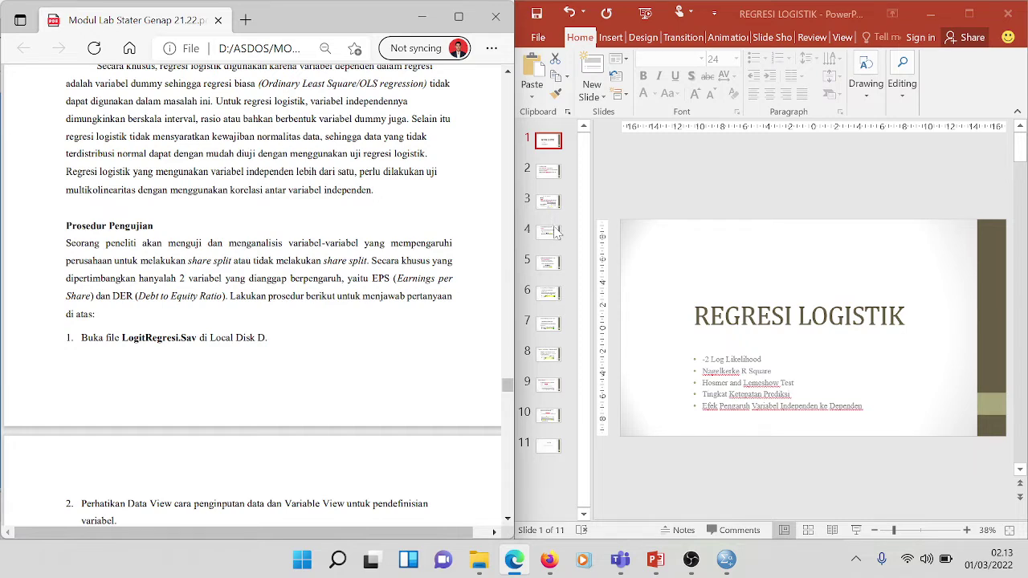
left_click(507, 522)
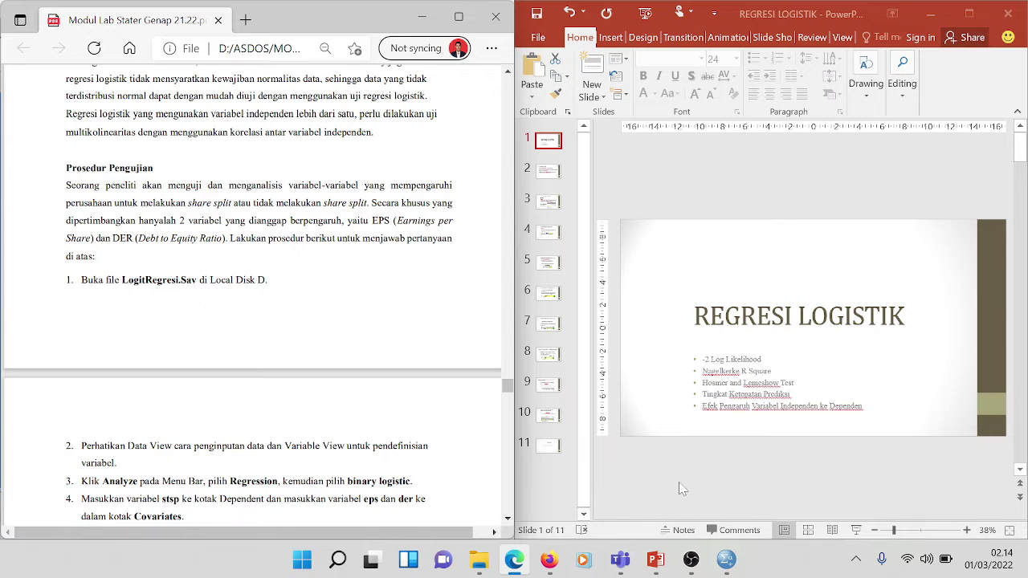
Switch to SPSS Statistics and arrange its empty data editor side by side with the module PDF
mouse_move(733, 568)
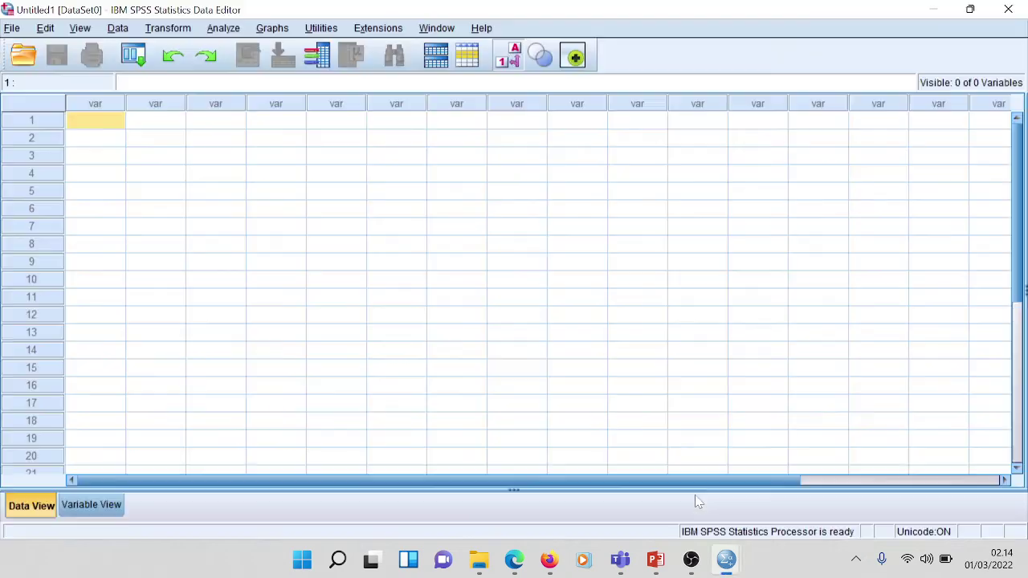
left_click(697, 502)
key("super+Right")
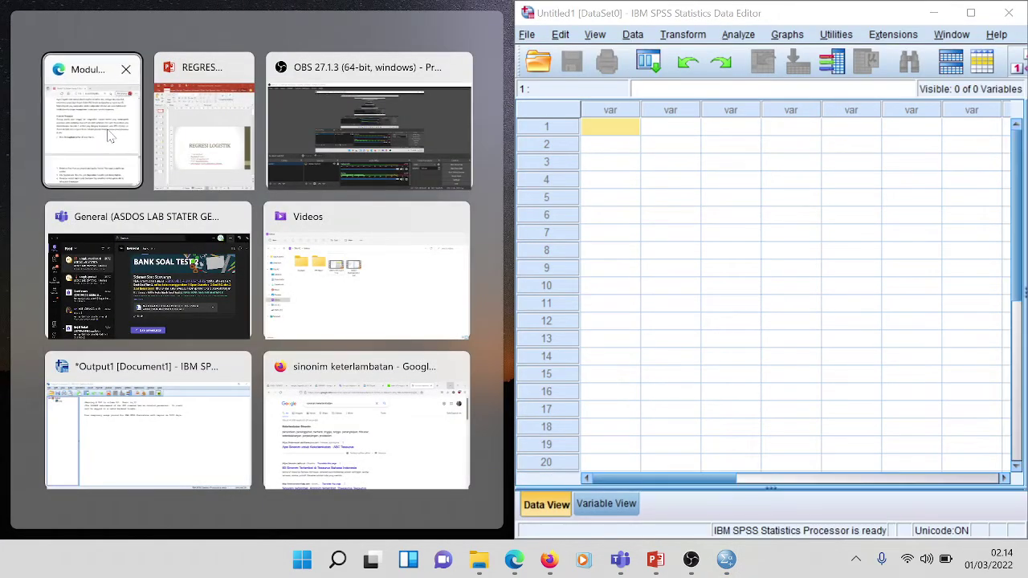
left_click(109, 133)
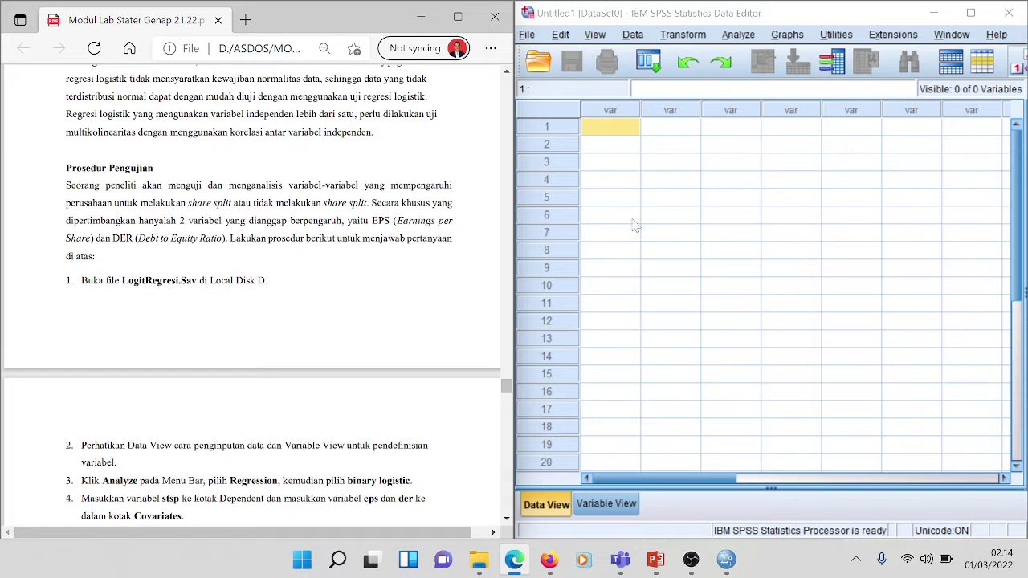
Open logitRegresi.sav from the DATA STATISTIKA folder, accepting minimum string widths, and place the dataset window beside the module PDF
left_click(530, 37)
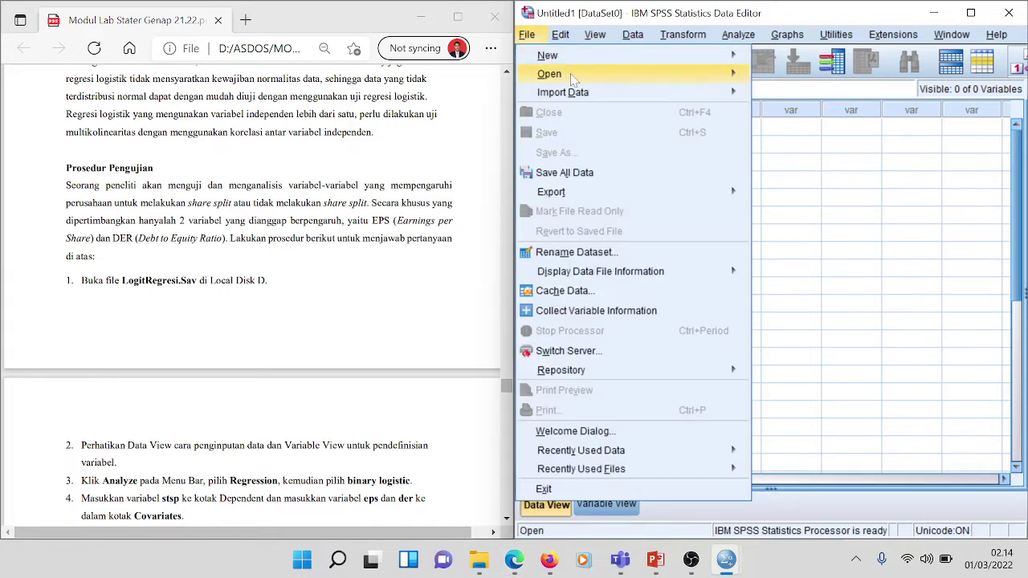
mouse_move(604, 77)
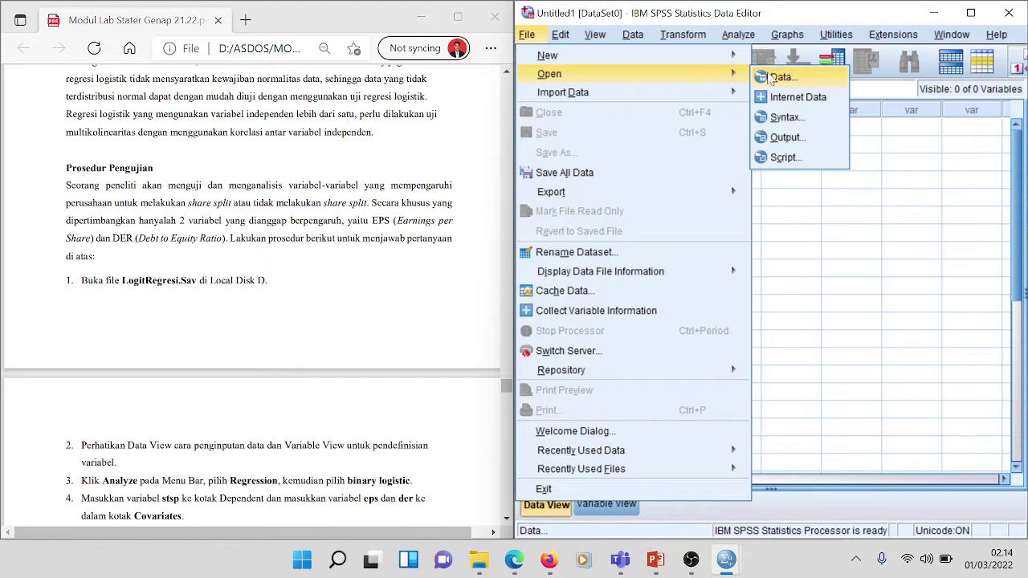
left_click(771, 77)
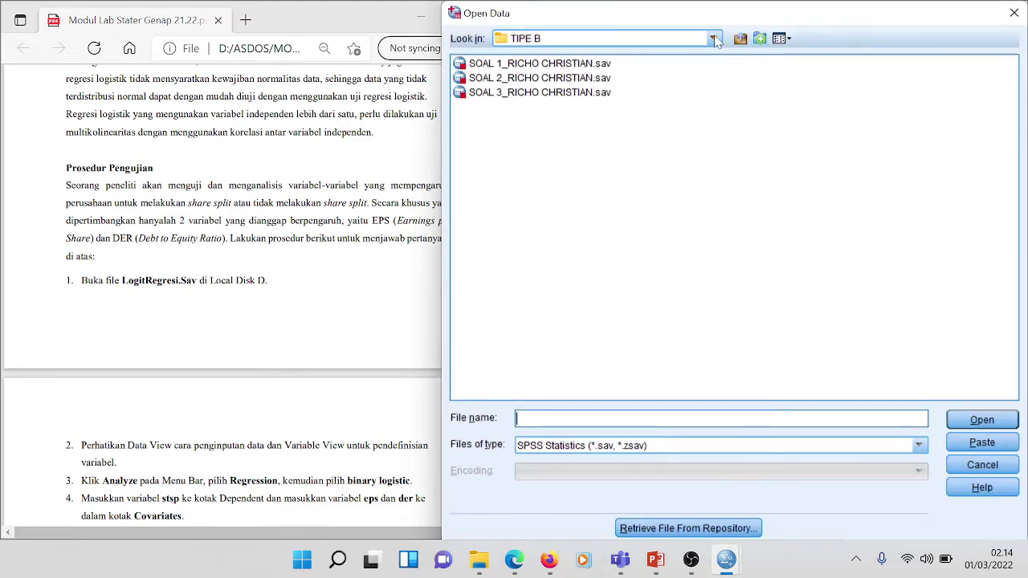
left_click(715, 42)
scroll(718, 151, "down", 1)
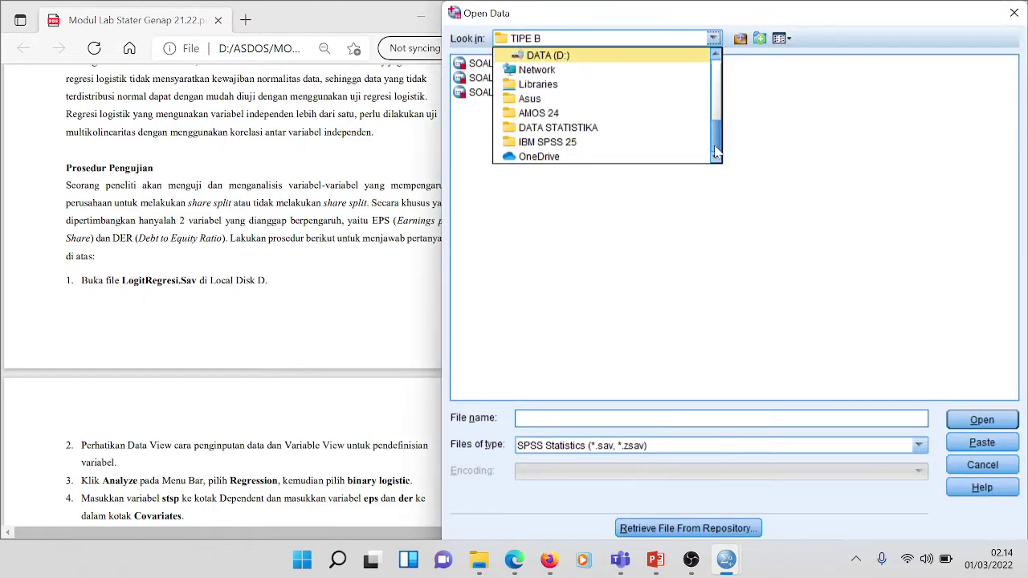
left_click(615, 131)
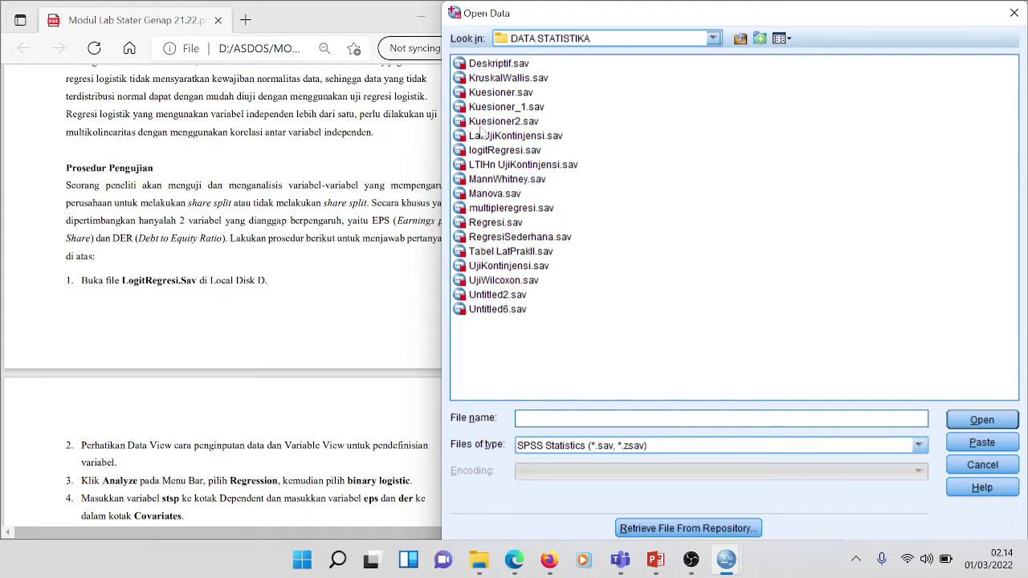
left_click(487, 152)
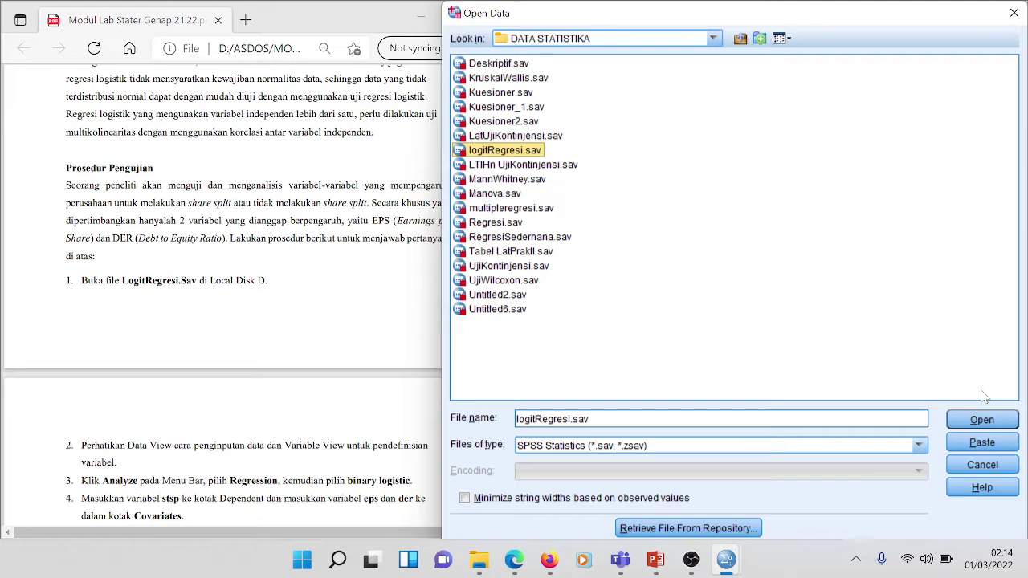
left_click(989, 424)
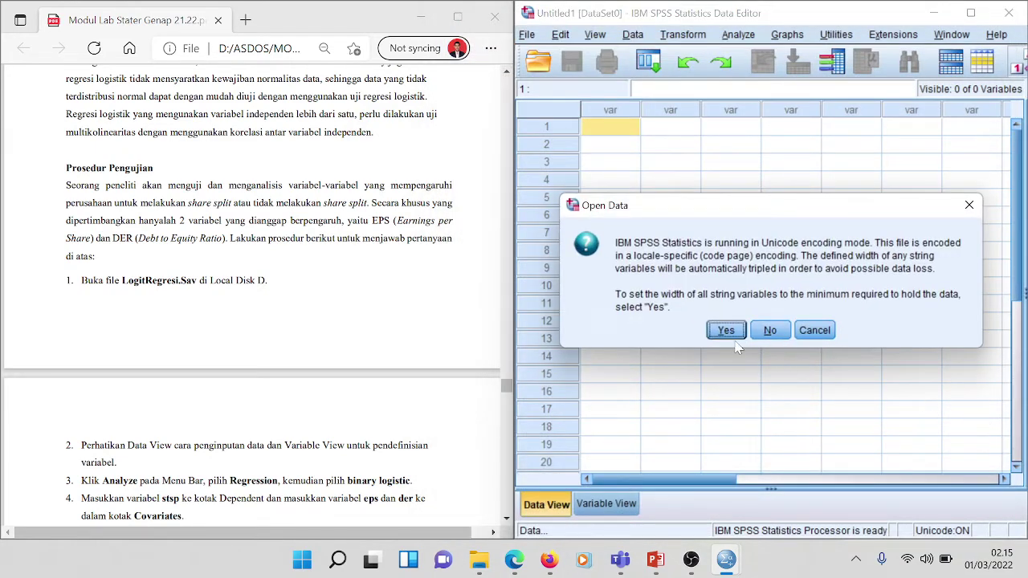
left_click(727, 331)
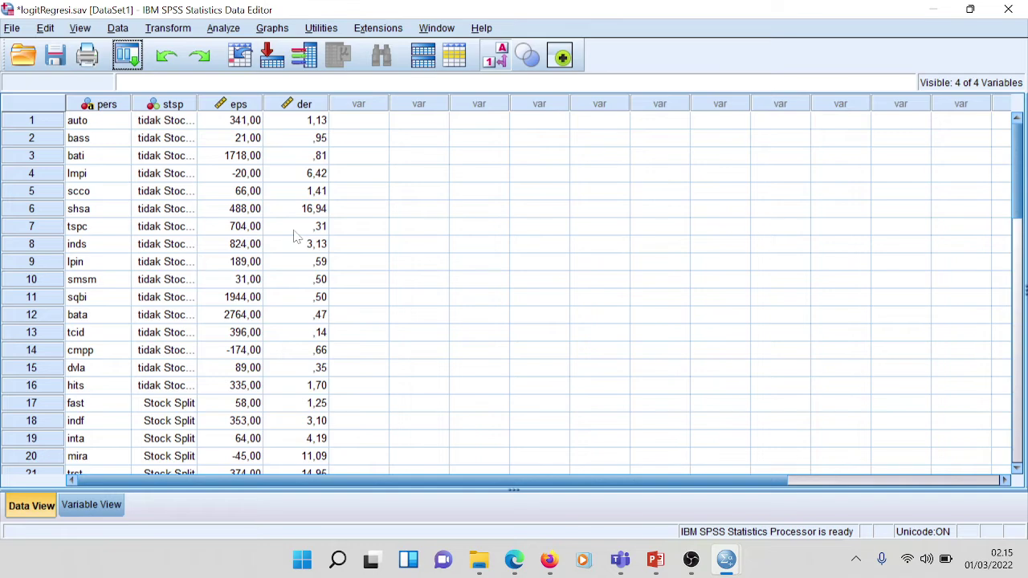
key("super+Right")
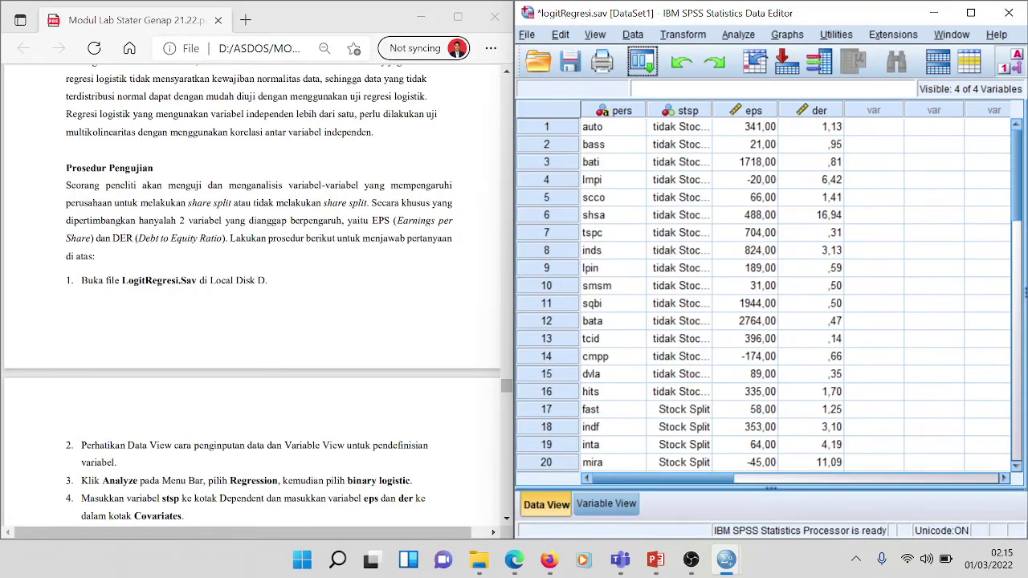
Examine the dataset's variable definitions and the value labels of stsp, and return to the data values
scroll(423, 254, "down", 3)
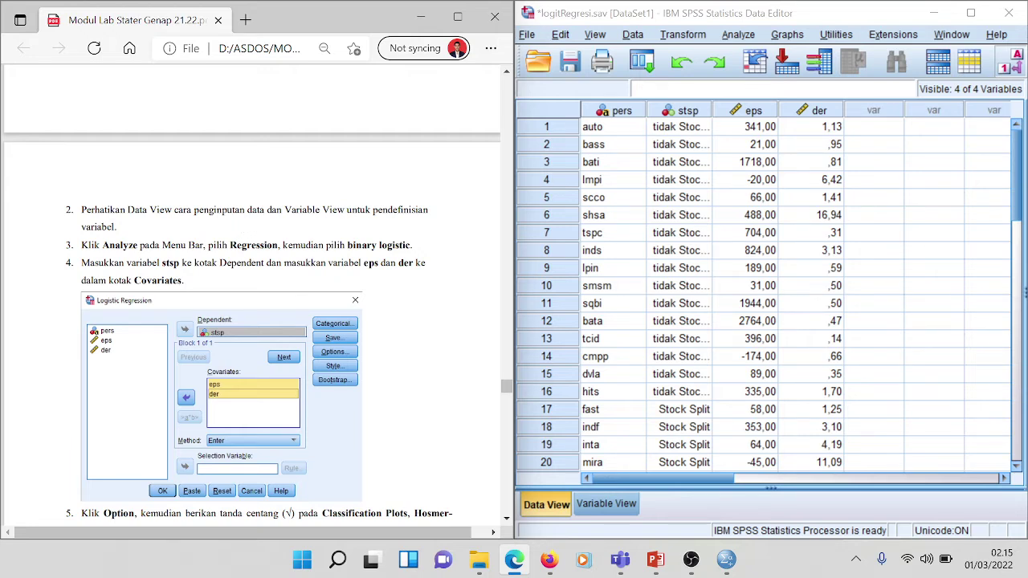
left_click(618, 511)
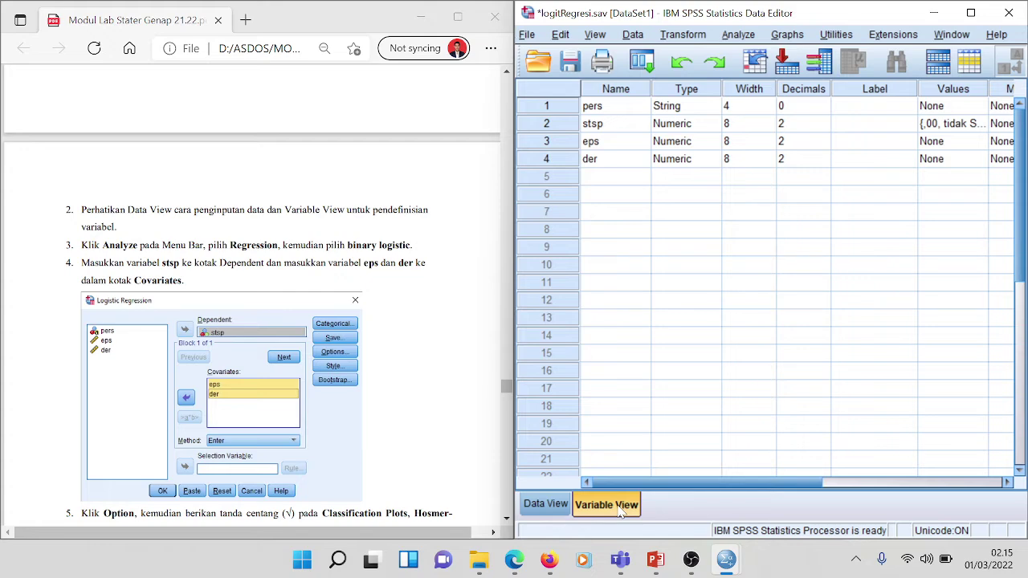
left_click(970, 13)
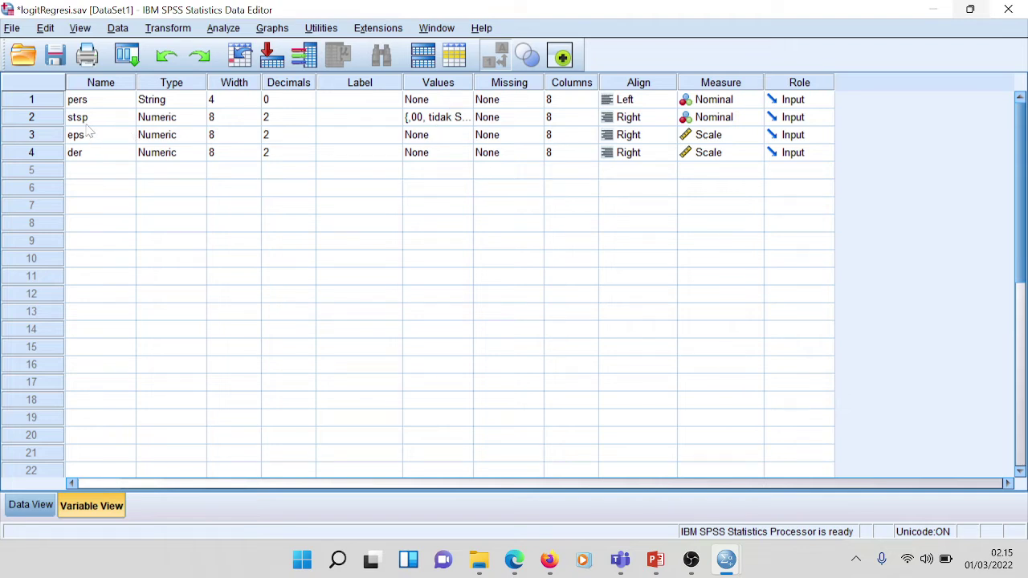
left_click(447, 121)
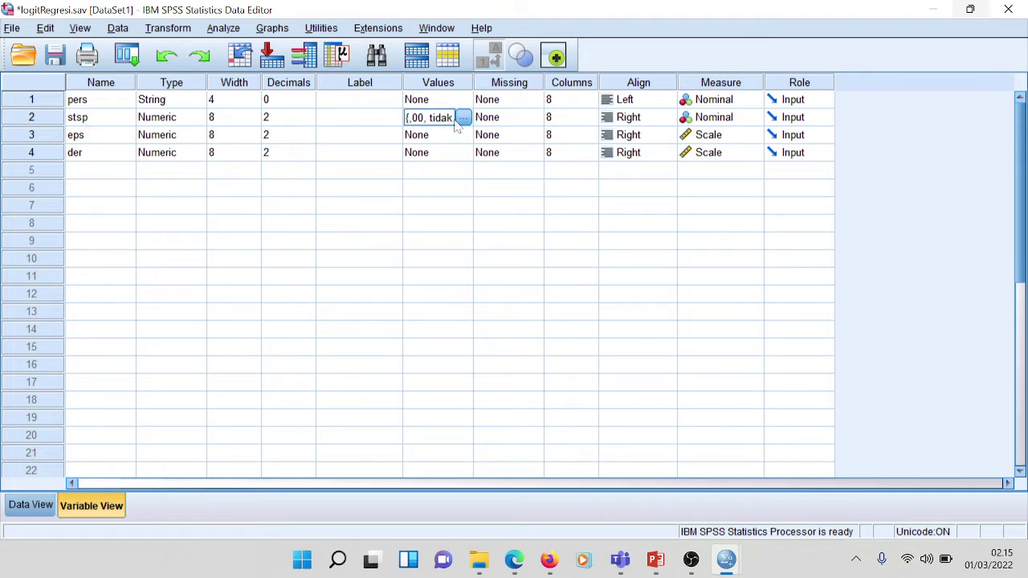
left_click(464, 118)
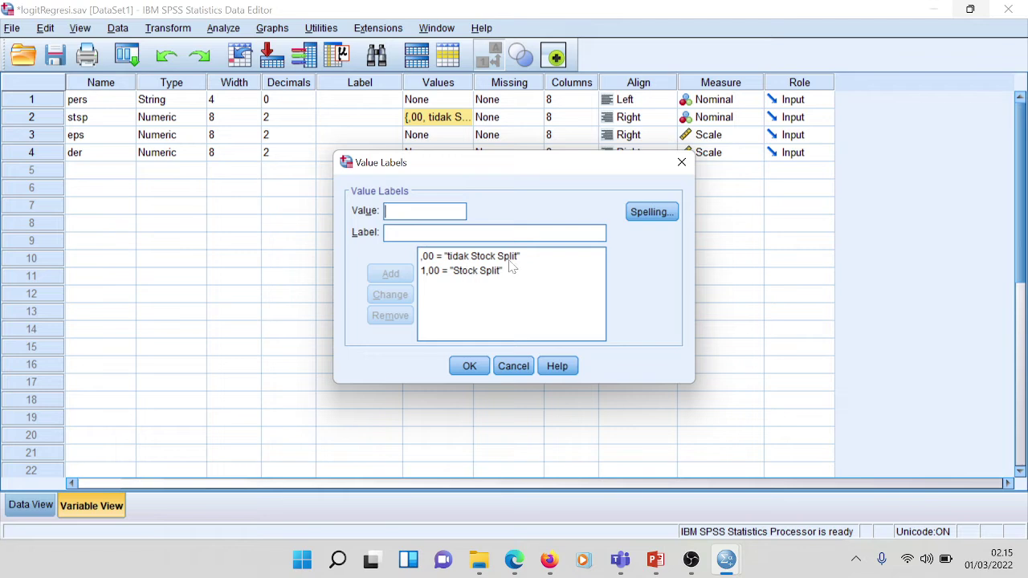
left_click(464, 277)
left_click(469, 366)
left_click(46, 514)
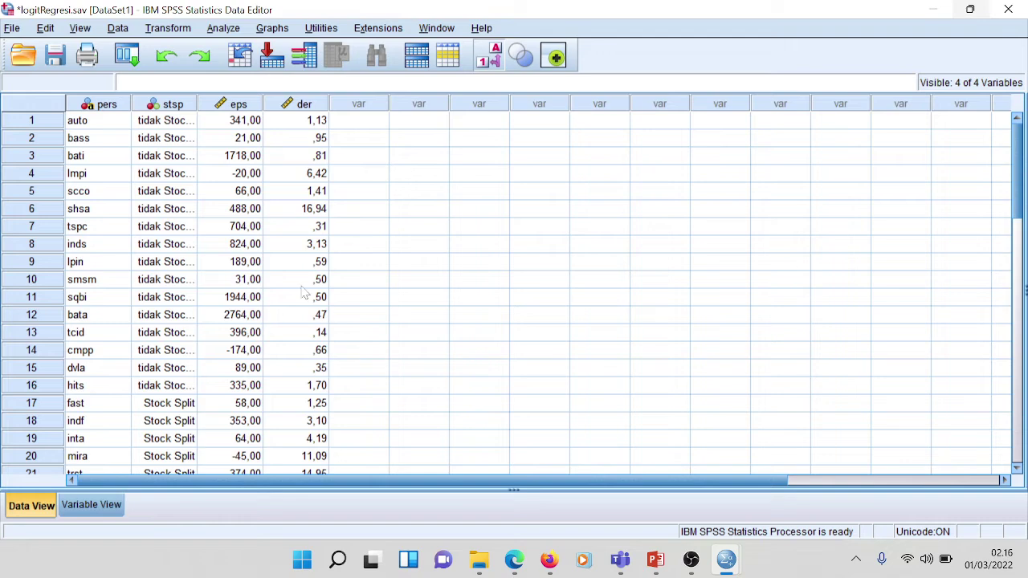
Place the dataset beside the module PDF and set up a Binary Logistic regression with stsp as the dependent variable
key("super+Right")
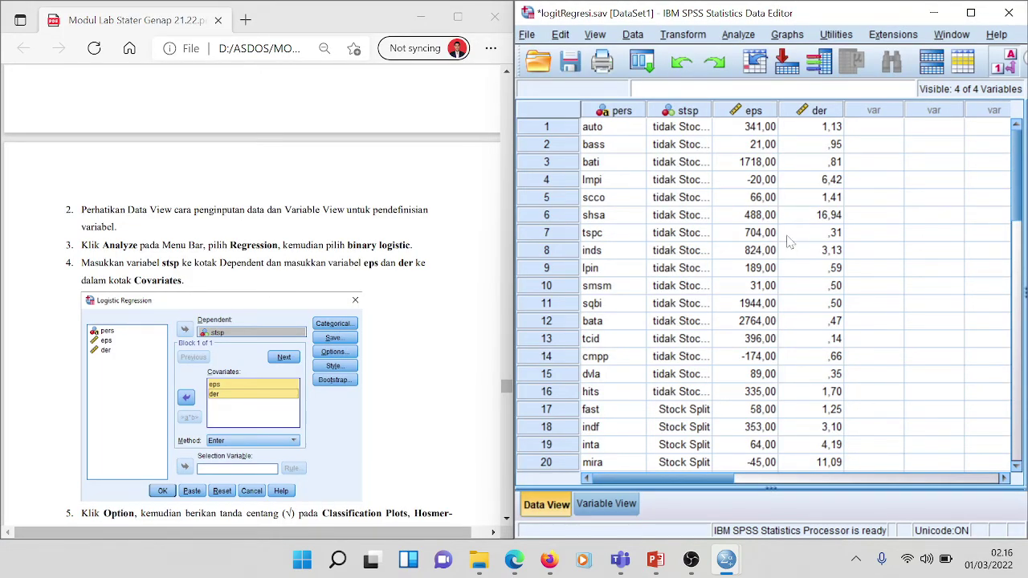
left_click(734, 37)
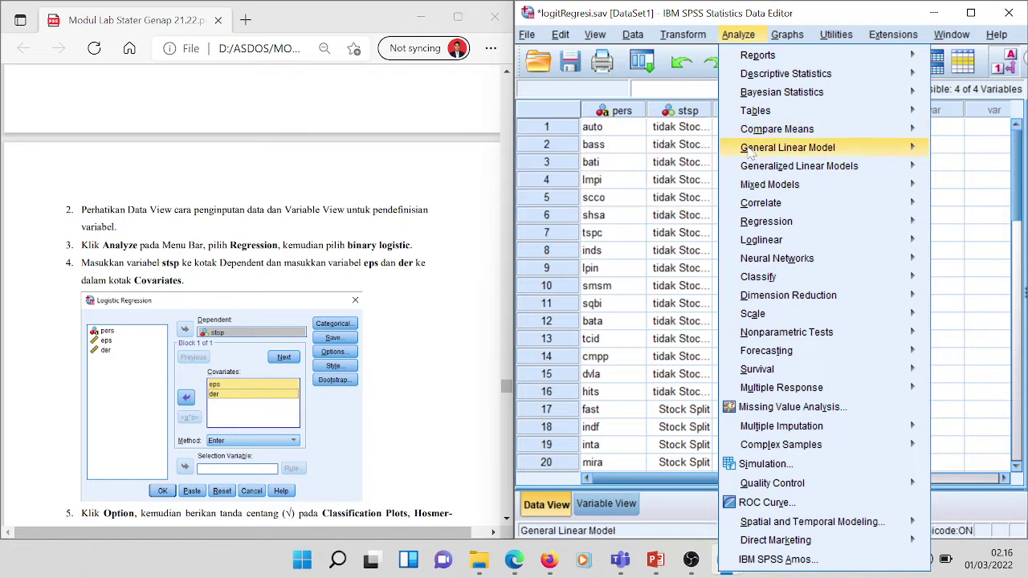
mouse_move(752, 229)
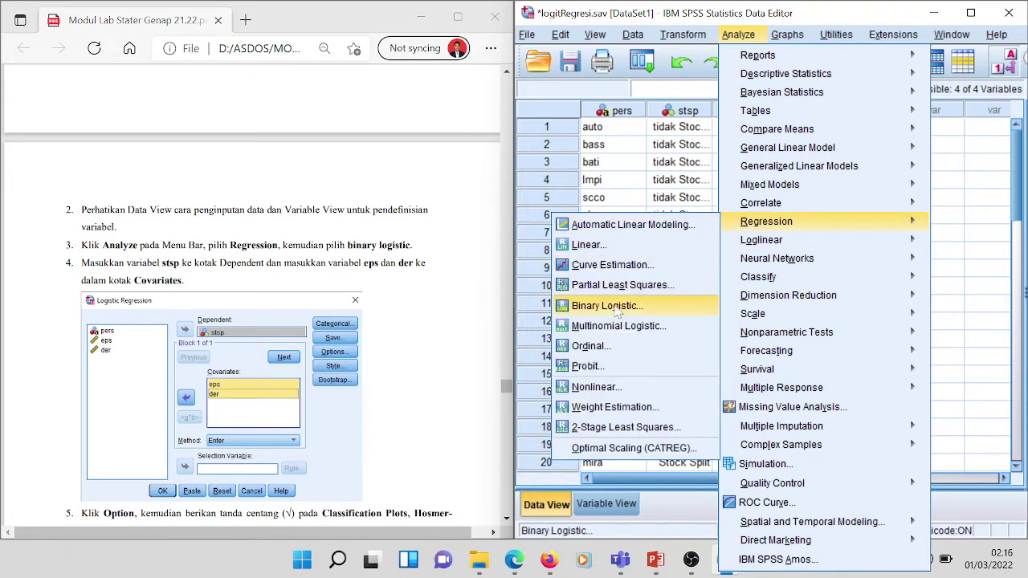
left_click(608, 306)
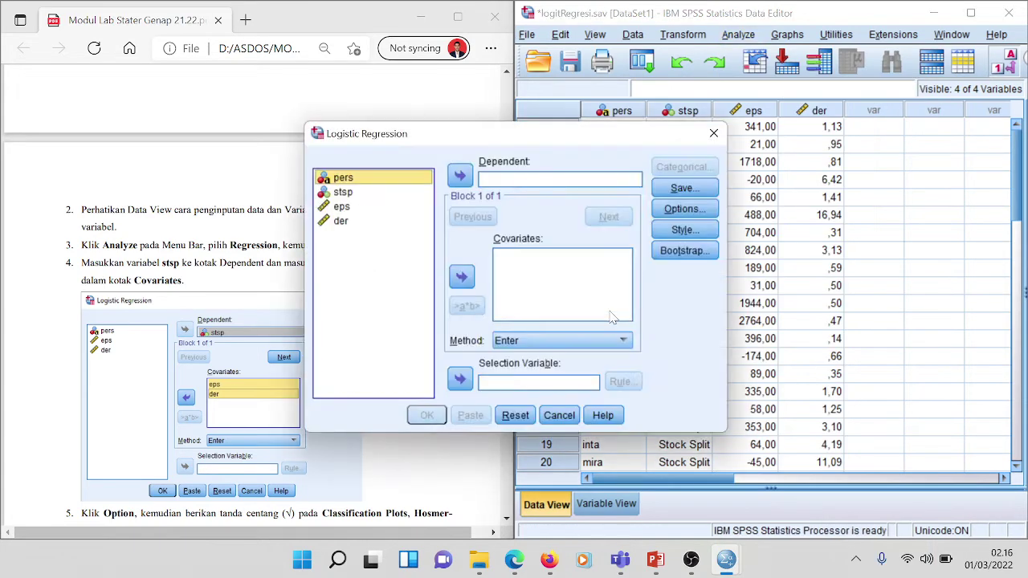
left_click_drag(564, 139, 792, 104)
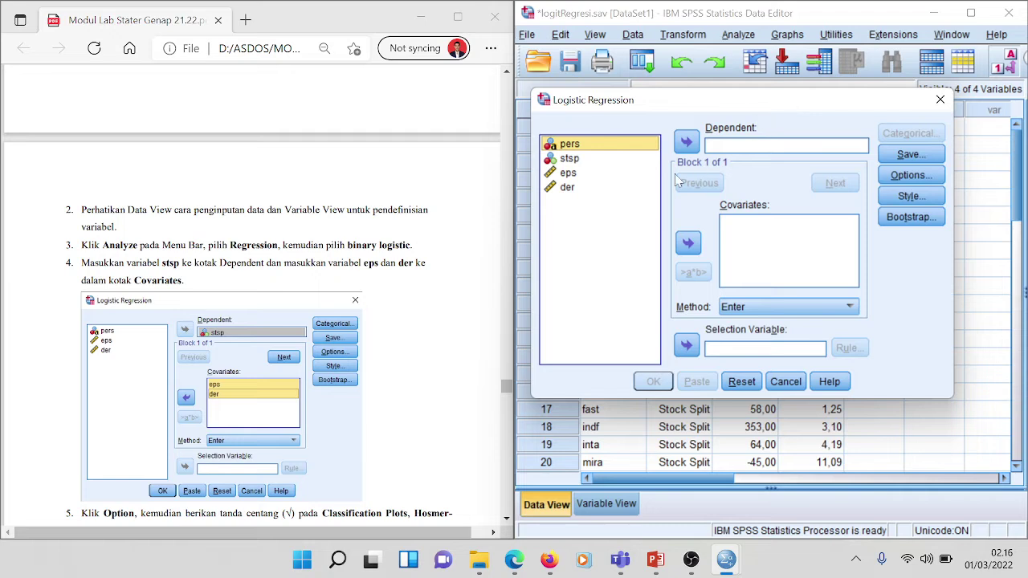
left_click(589, 160)
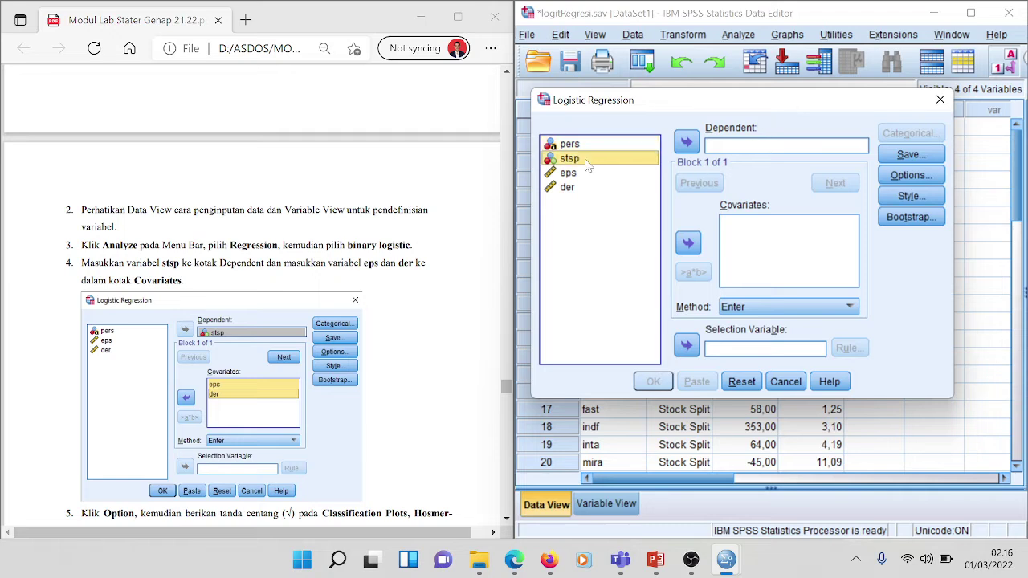
left_click(688, 143)
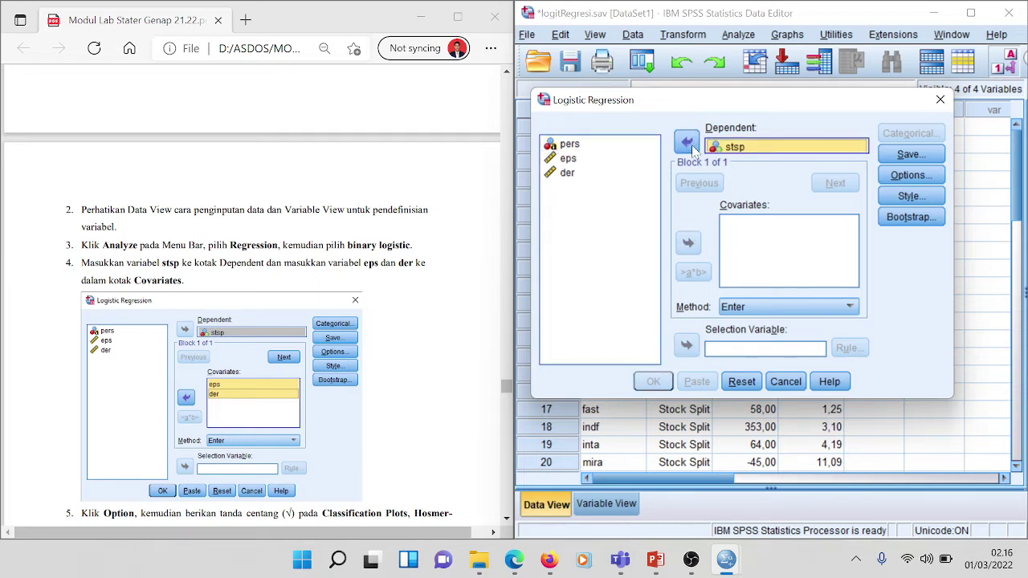
Add eps and der as covariates of the logistic regression
left_click(575, 161)
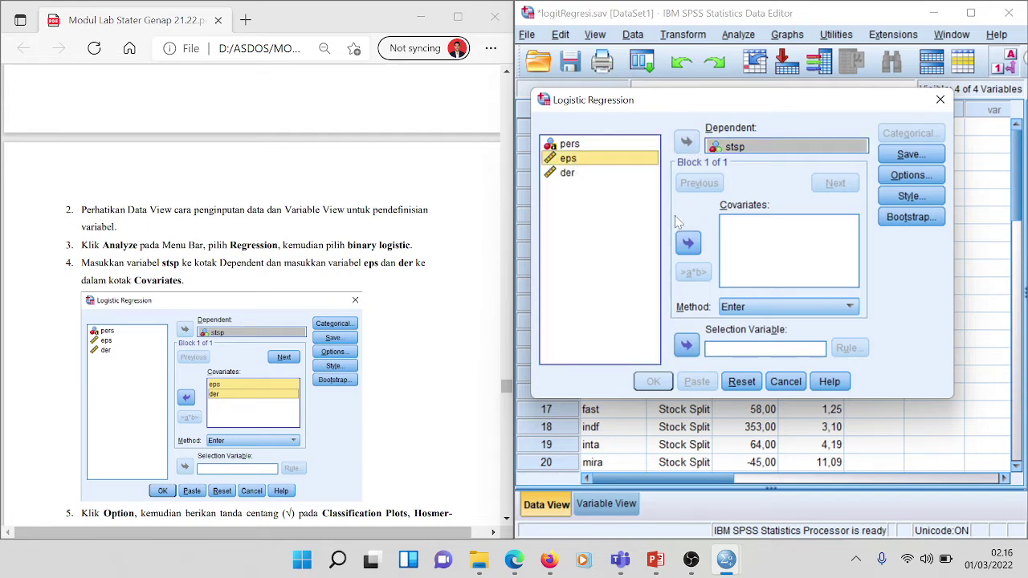
left_click(688, 245)
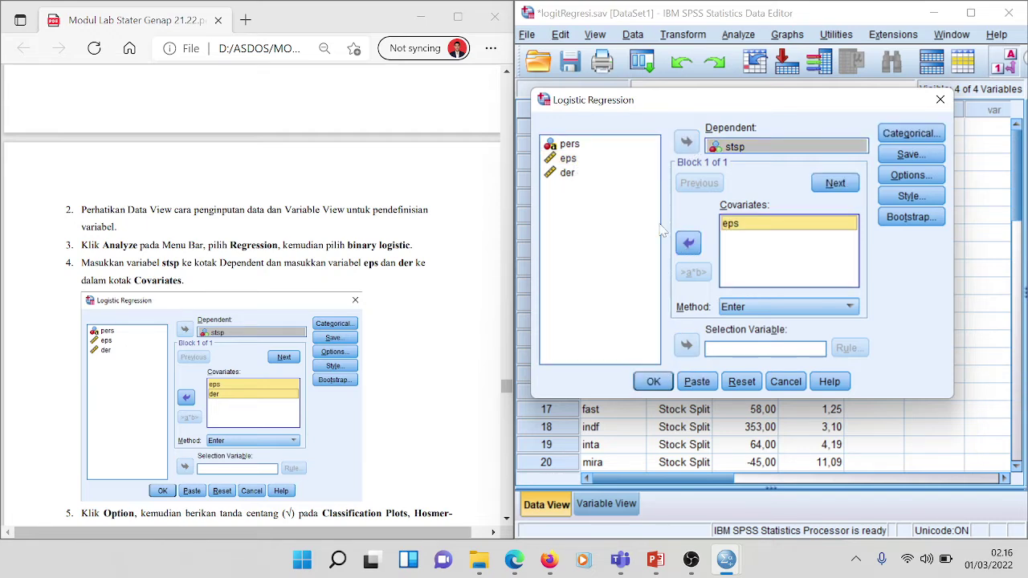
left_click(570, 175)
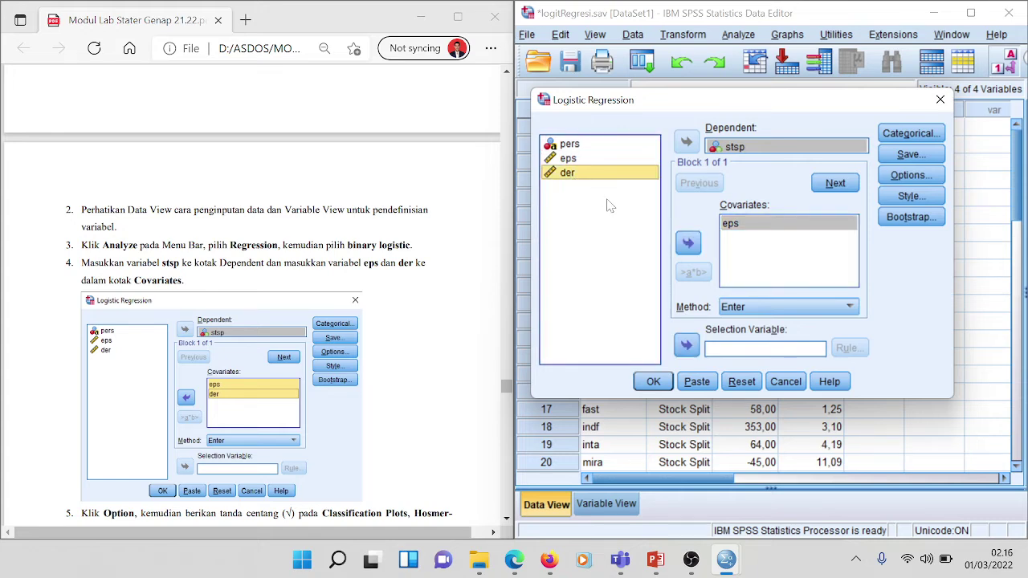
left_click(688, 246)
Read step 5 of the module PDF on the options required for the logistic regression
left_click(265, 361)
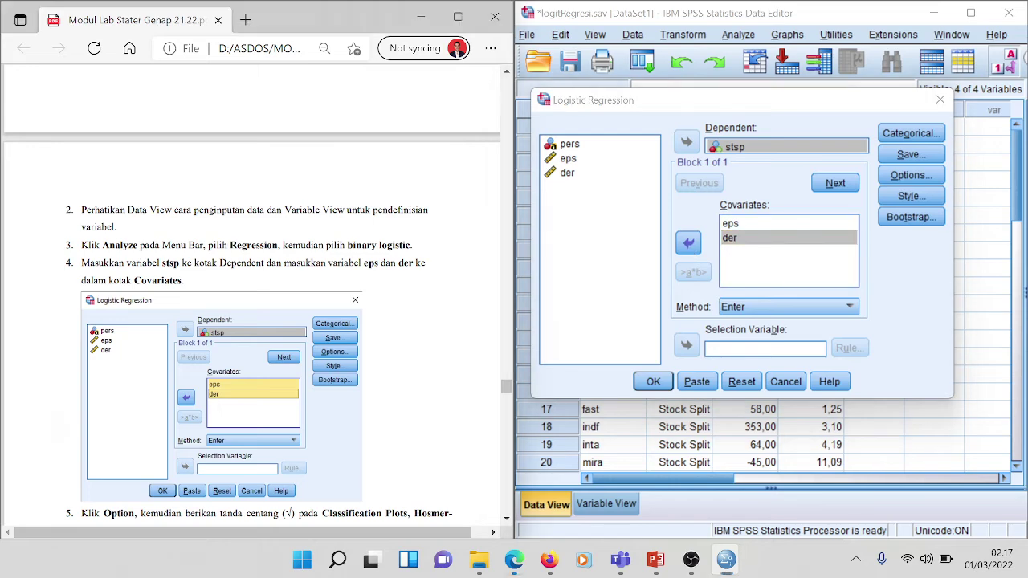
scroll(265, 361, "down", 5)
scroll(265, 361, "down", 1)
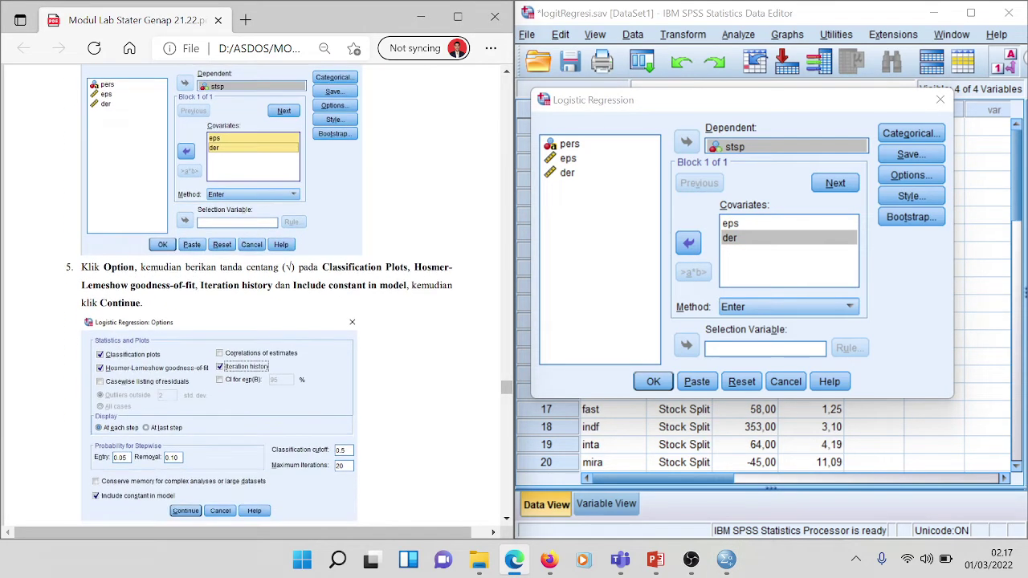
Enable classification plots, Hosmer-Lemeshow goodness-of-fit and iteration history in the logistic regression options, keeping the constant in the model
left_click(910, 175)
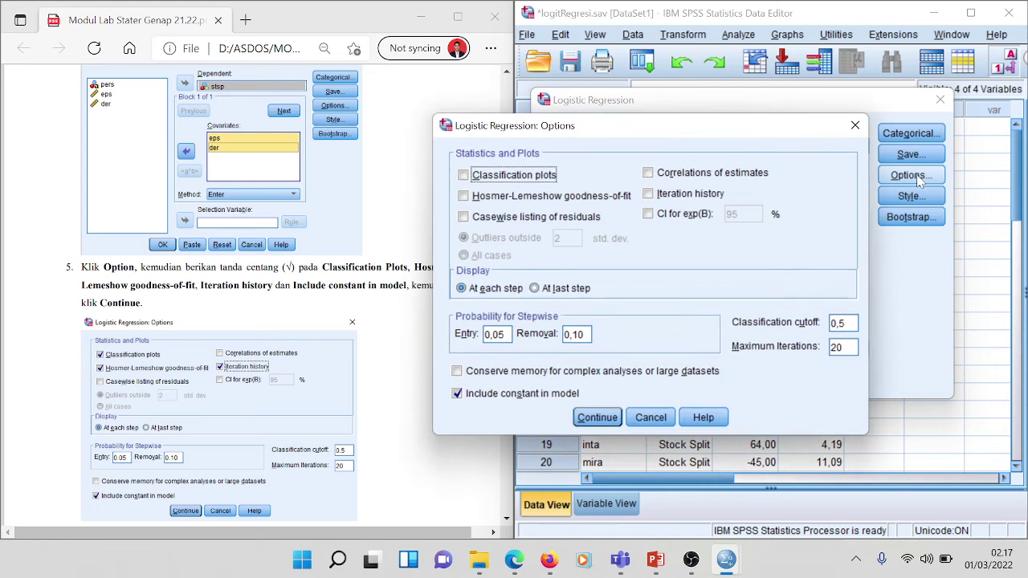
left_click_drag(738, 134, 814, 126)
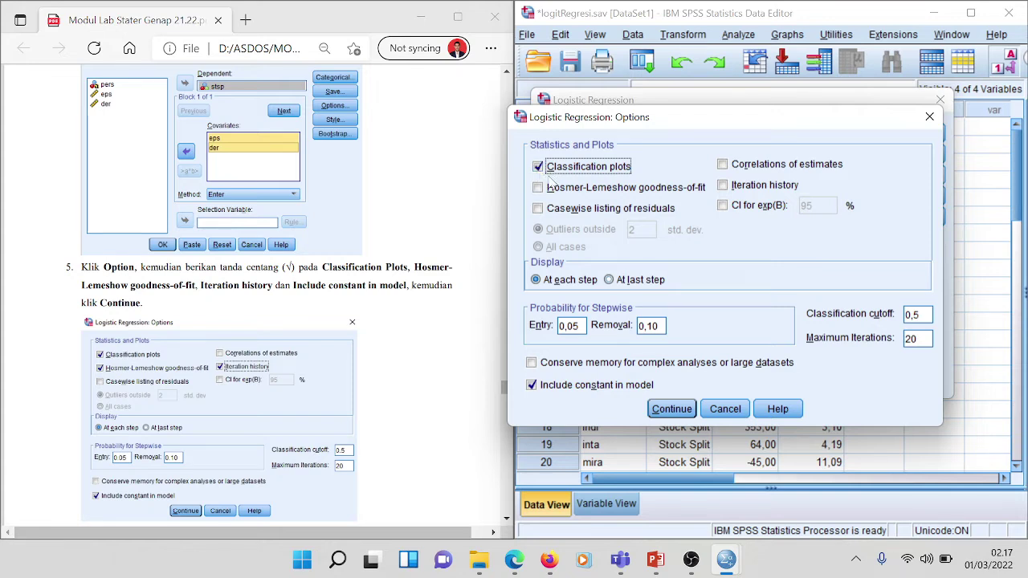
left_click(538, 188)
left_click(541, 188)
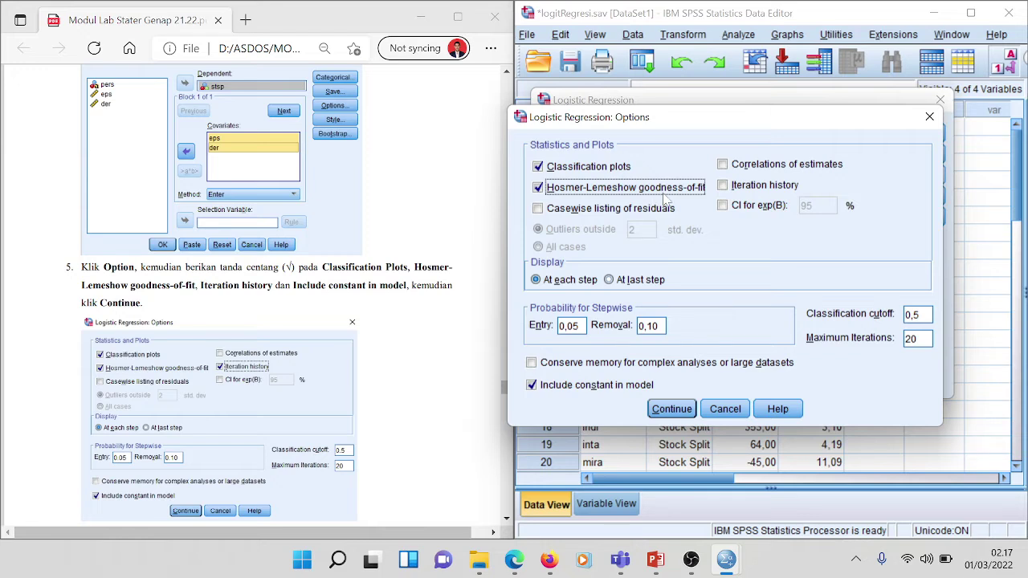
left_click(722, 186)
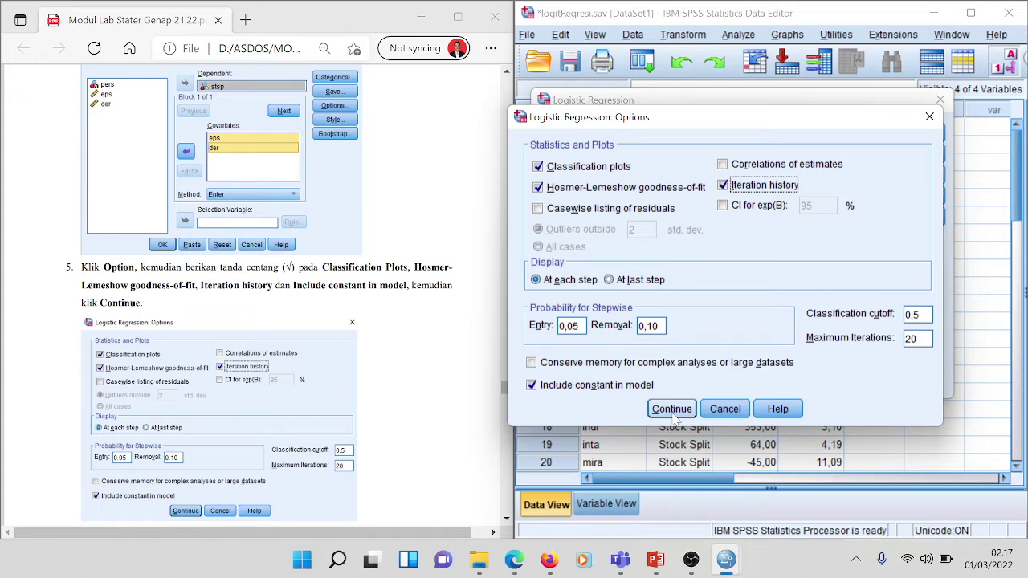
left_click(673, 410)
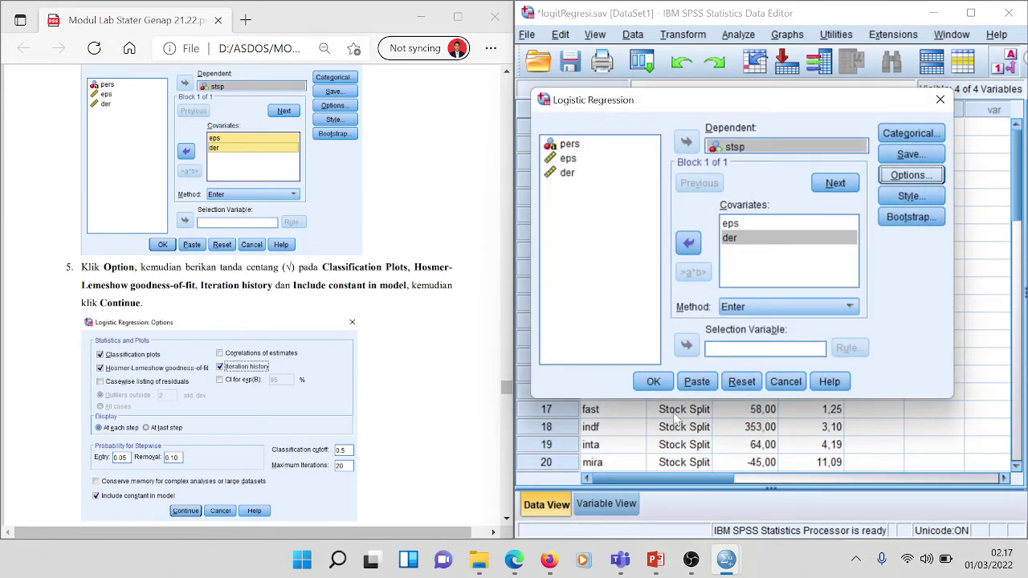
Run the logistic regression, place its output beside the module PDF and bring up the PDF's step 7 on analysing the output
scroll(265, 306, "down", 3)
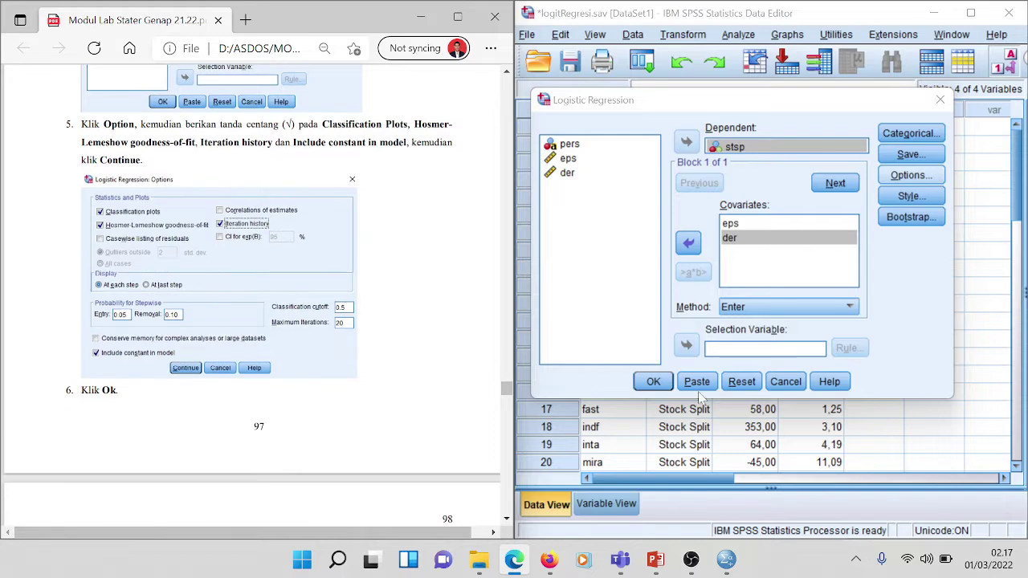
left_click(653, 381)
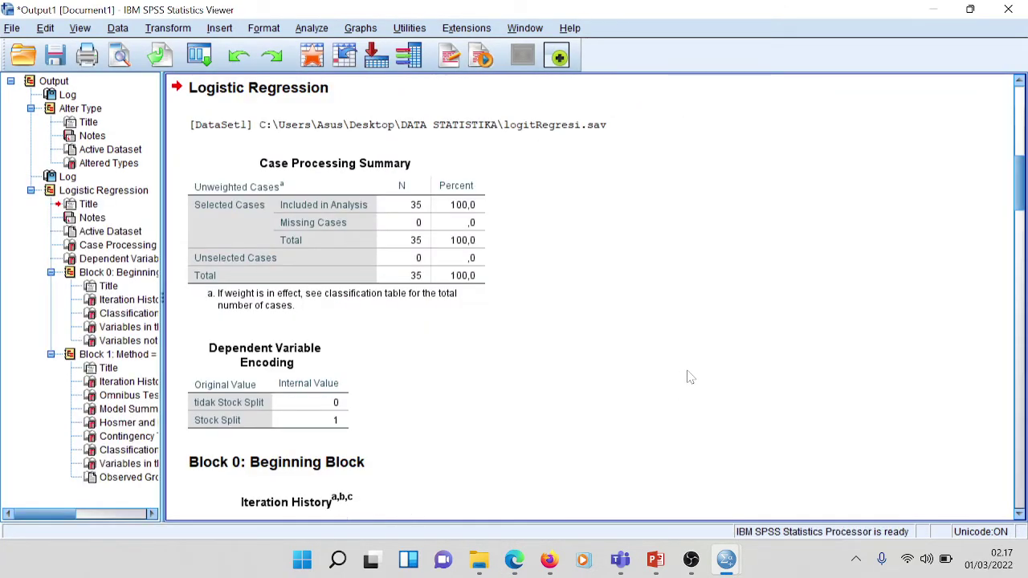
key("super+Right")
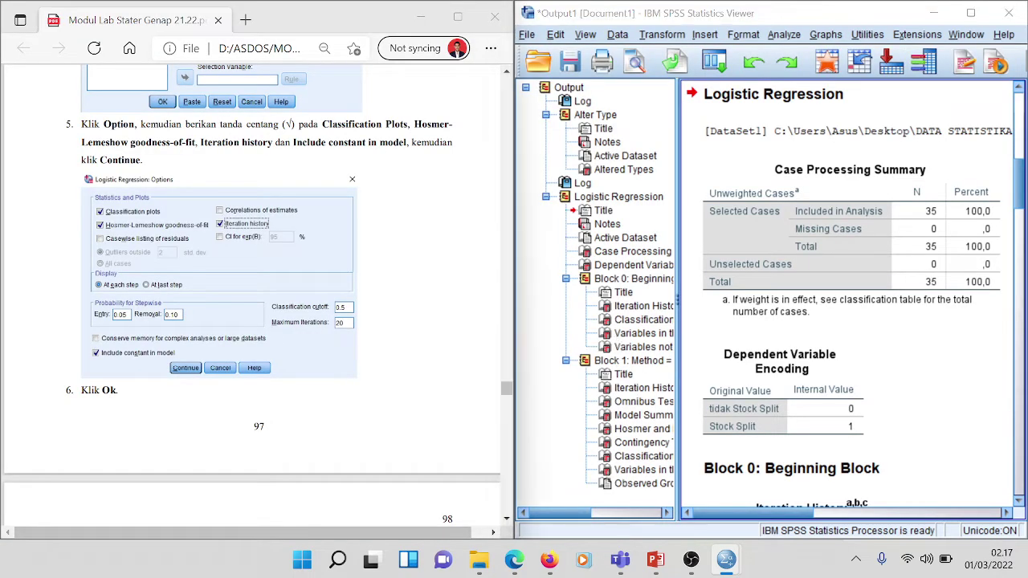
scroll(251, 297, "down", 3)
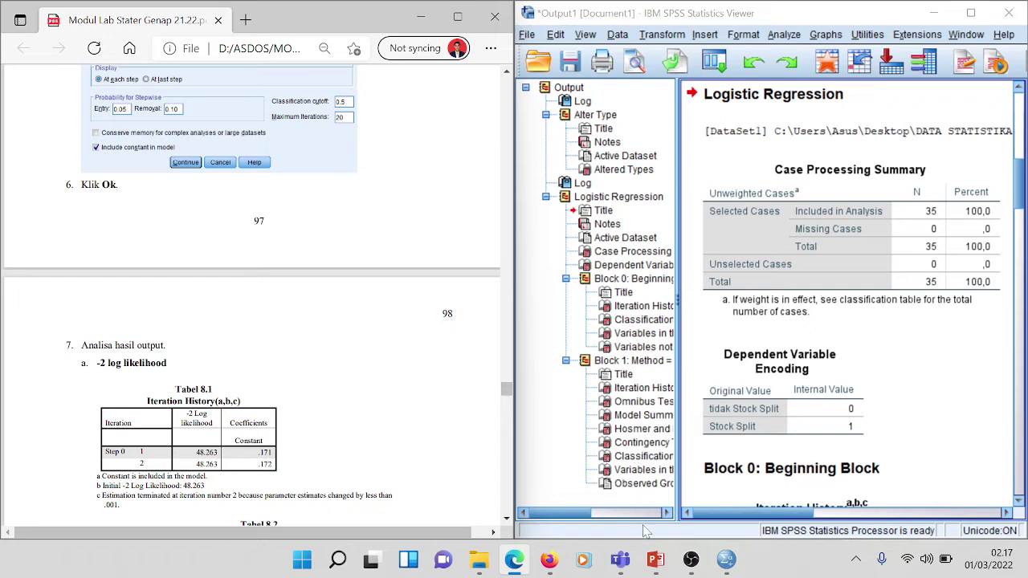
Switch to the REGRESI LOGISTIK presentation in PowerPoint and place it beside the regression output in place of the PDF
mouse_move(656, 560)
left_click(655, 482)
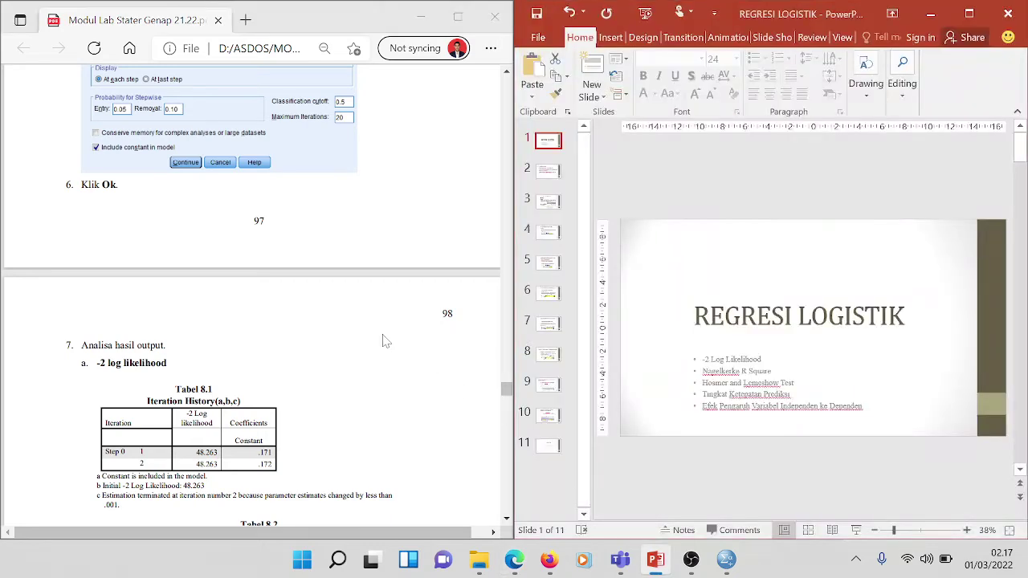
mouse_move(655, 560)
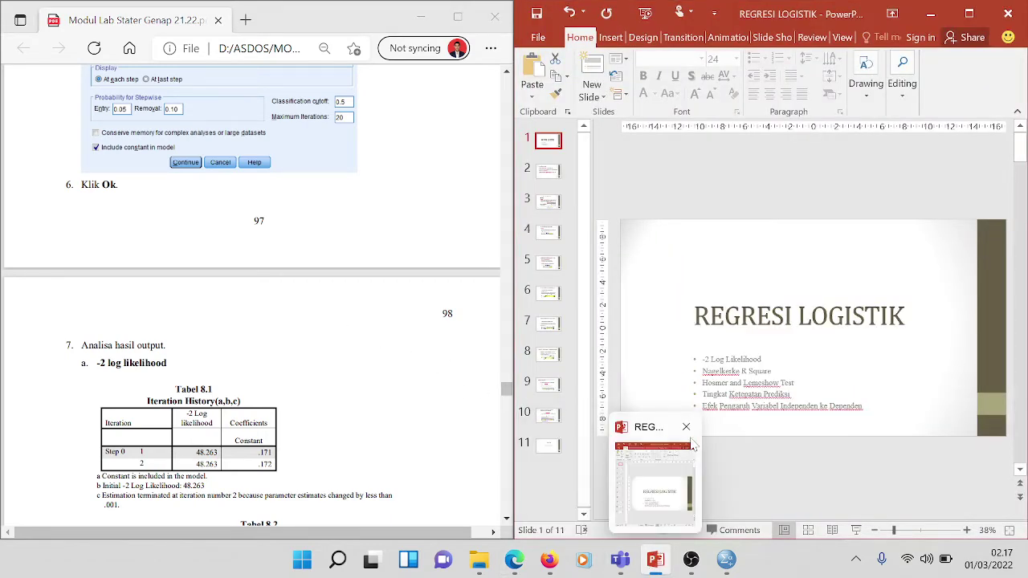
left_click(734, 349)
key("super+Left")
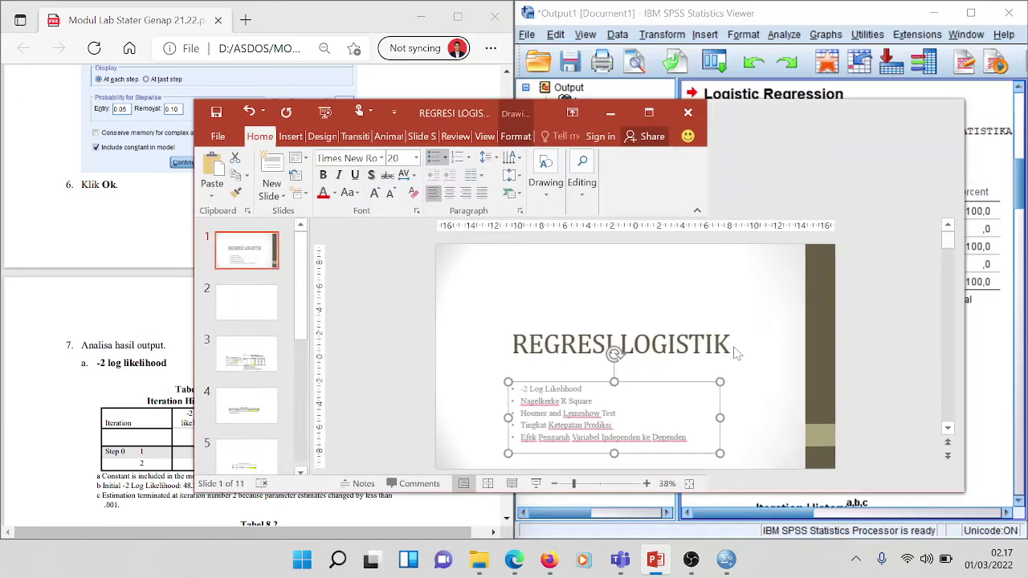
key("super+Left")
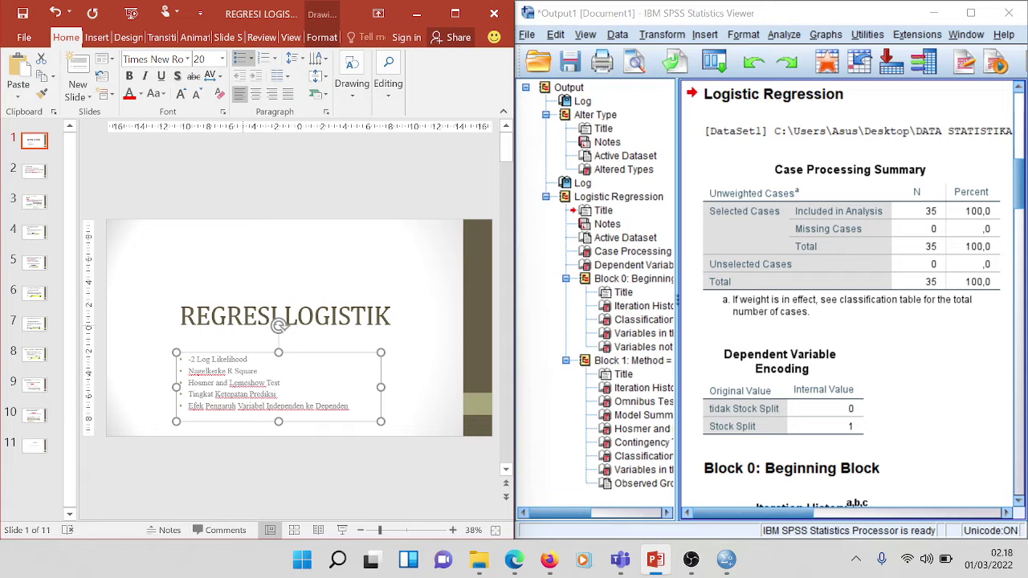
View the -2 Log Likelihood slide of the presentation and return to the title slide
left_click(408, 329)
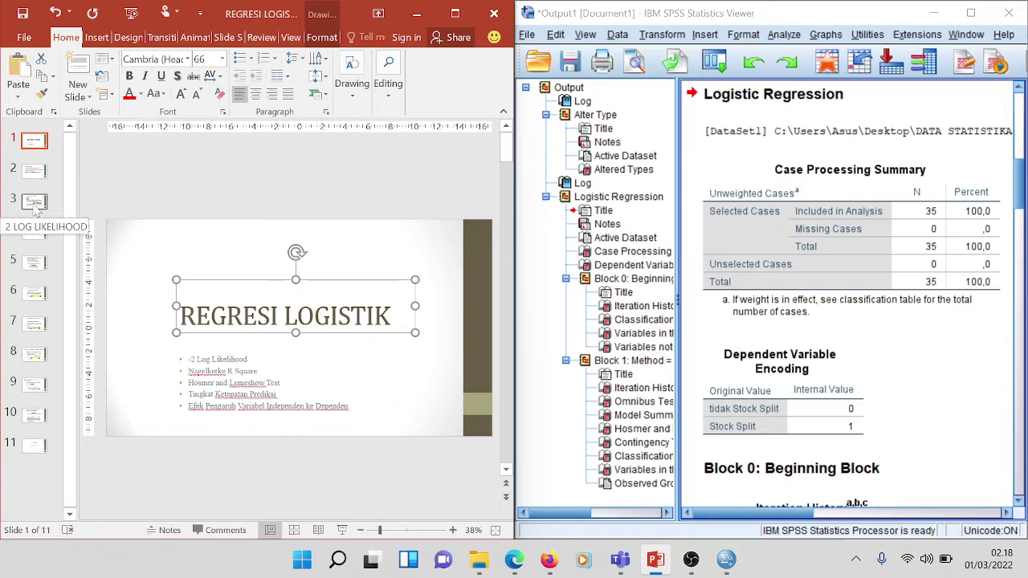
left_click(34, 205)
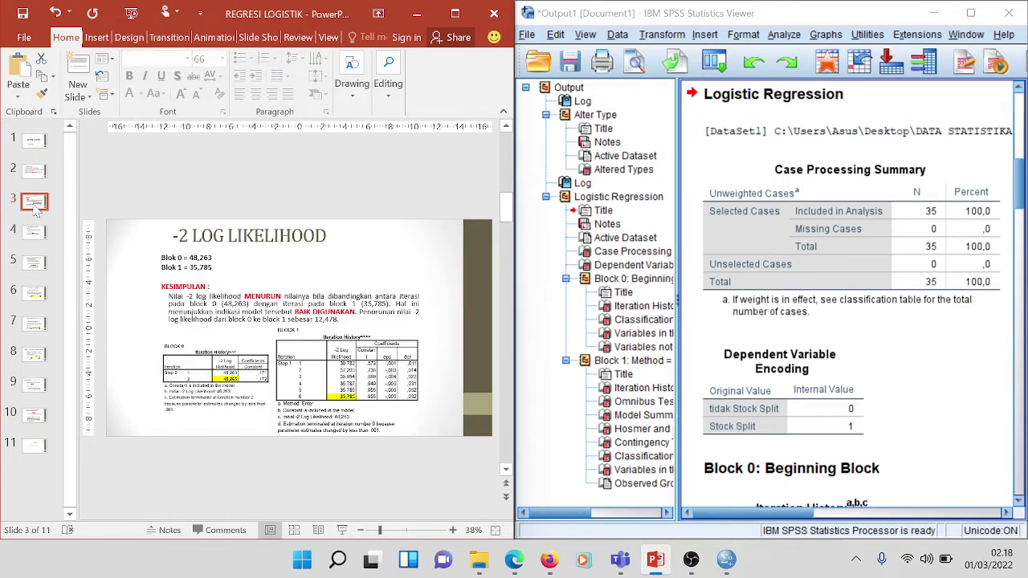
key("Home")
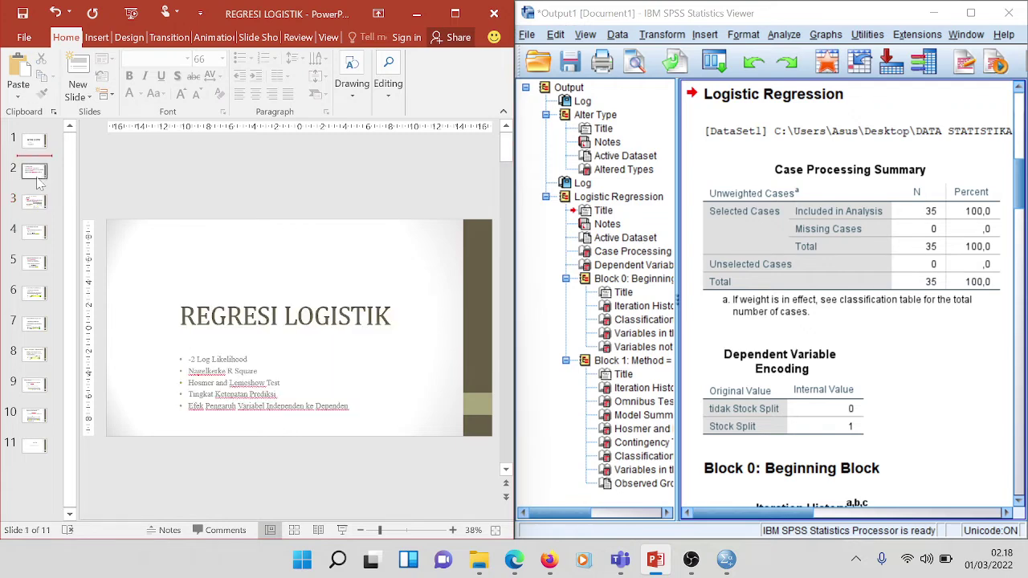